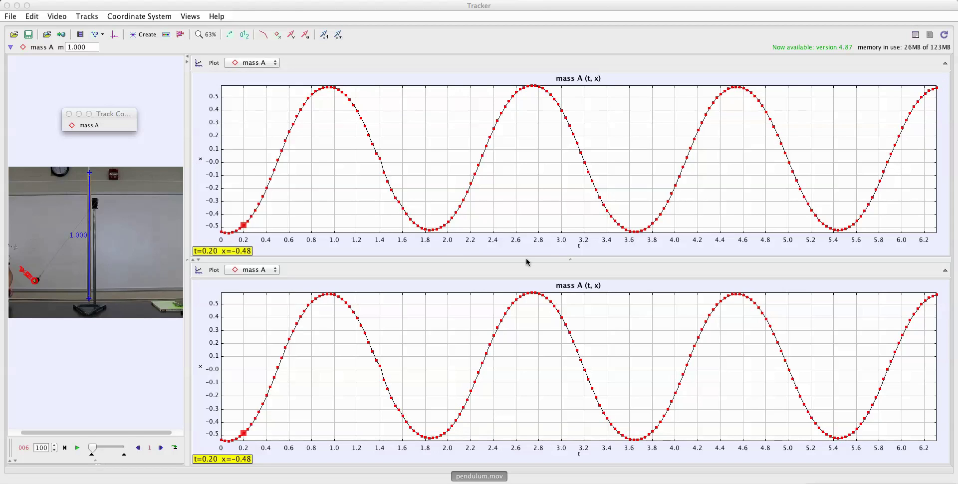
- Plot mass A's vx (velocity x-component) on the upper graph, after briefly trying velocity magnitude
click(201, 161)
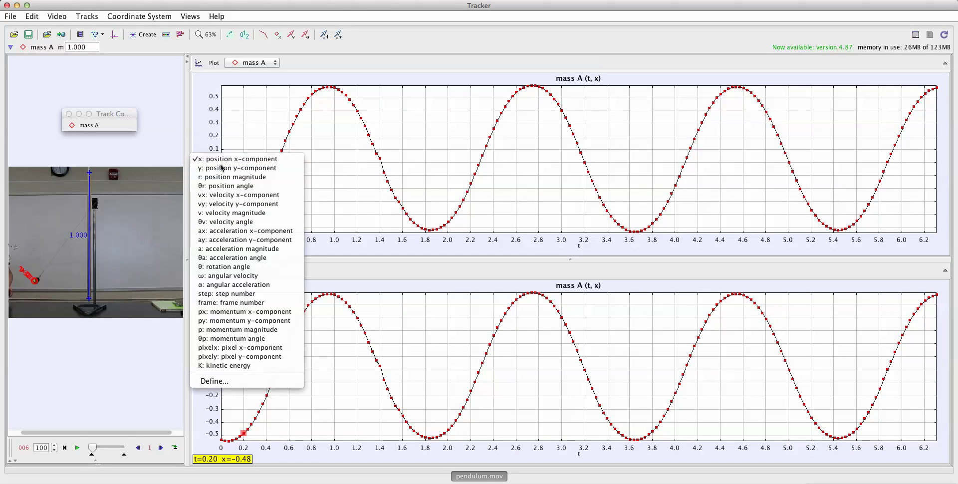
click(231, 213)
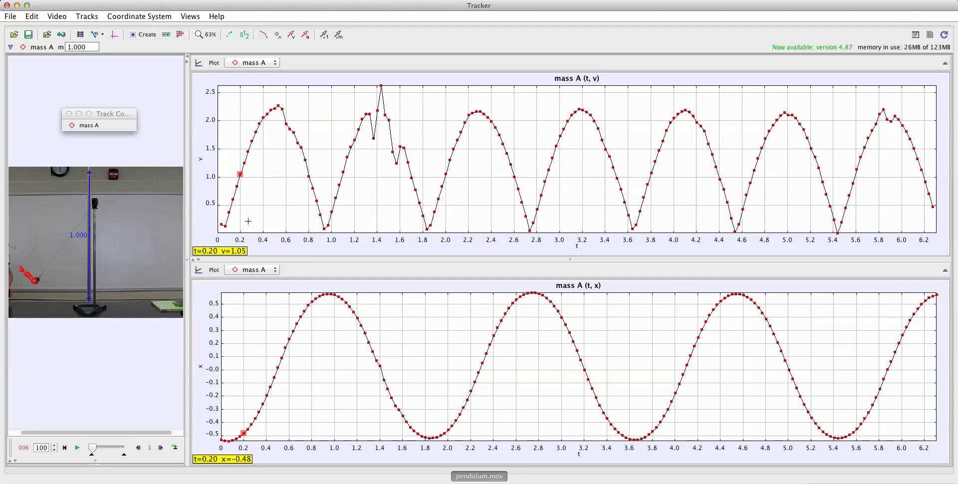
click(201, 159)
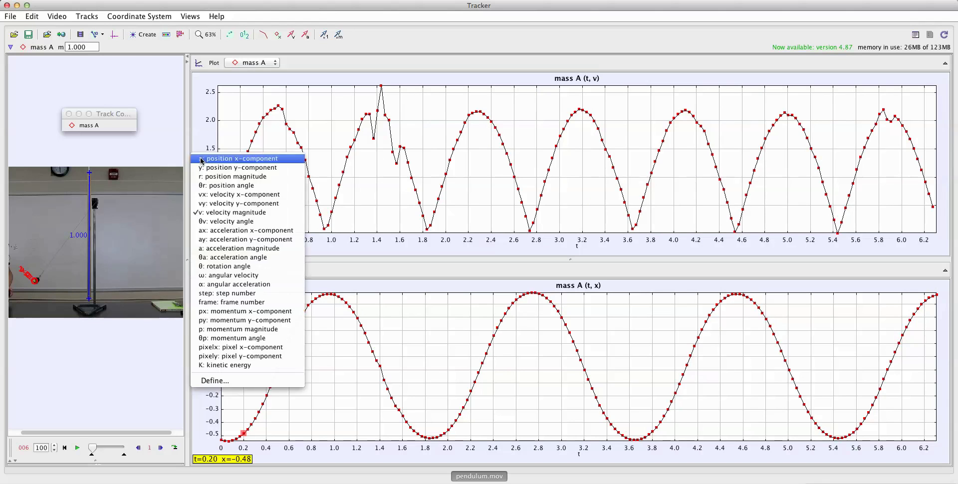
click(220, 194)
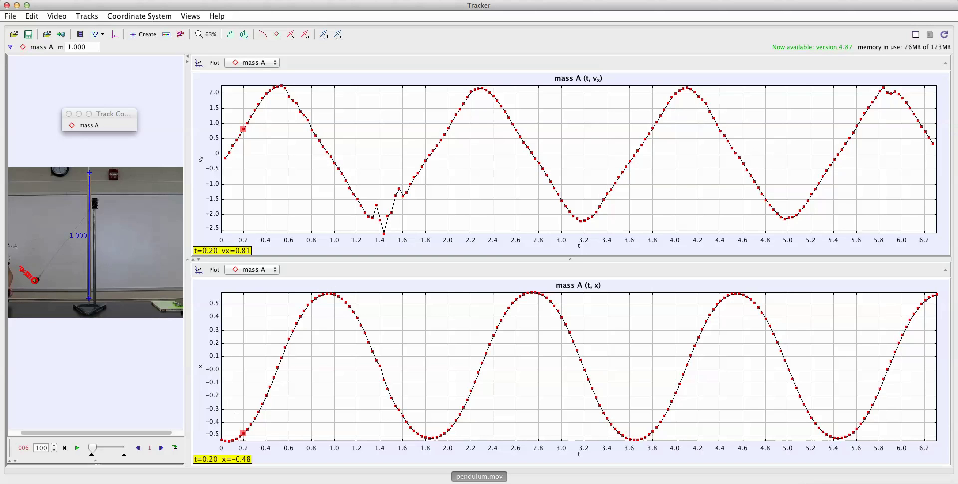
- Plot mass A's y position on the lower graph and scrub the video slider around frame 000
click(200, 366)
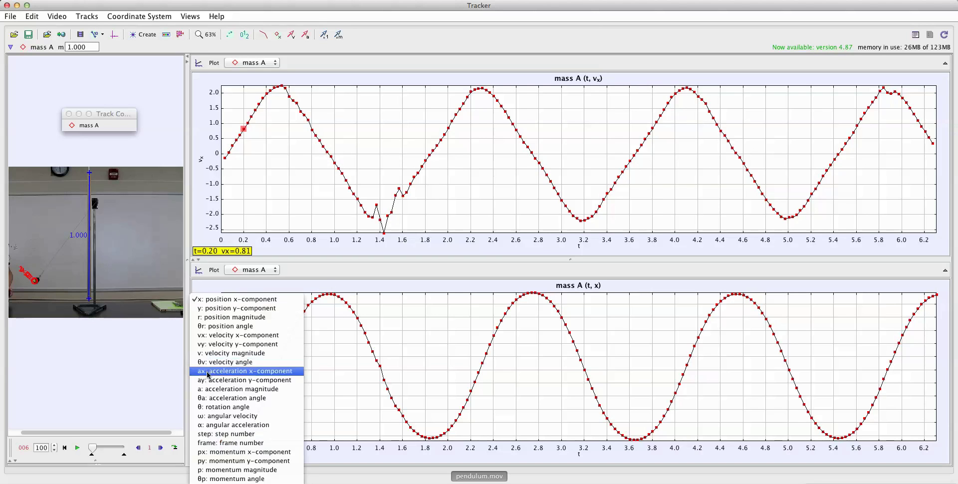
click(215, 308)
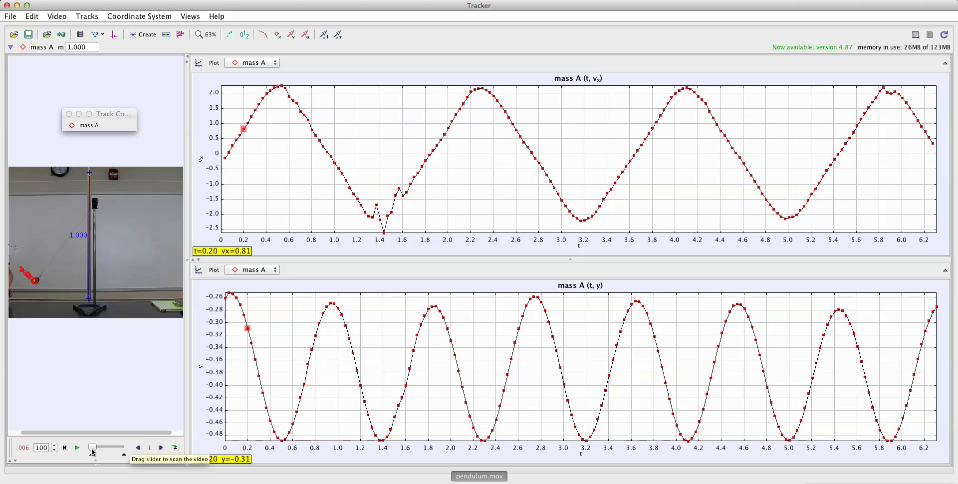
drag(92, 450, 89, 450)
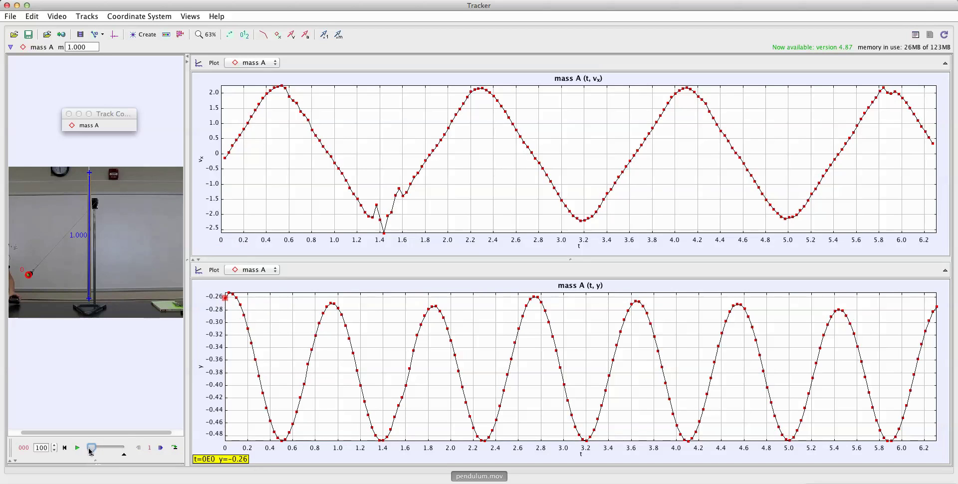
drag(92, 451, 93, 450)
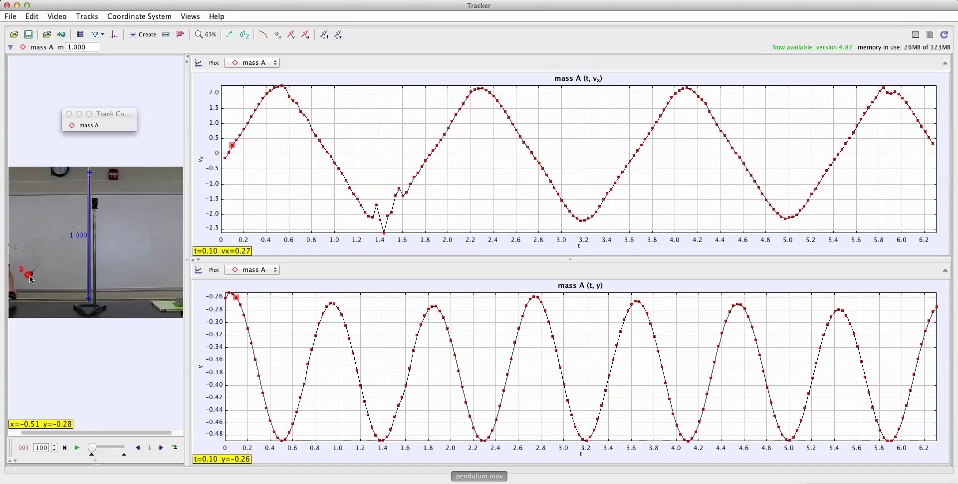
drag(94, 450, 95, 450)
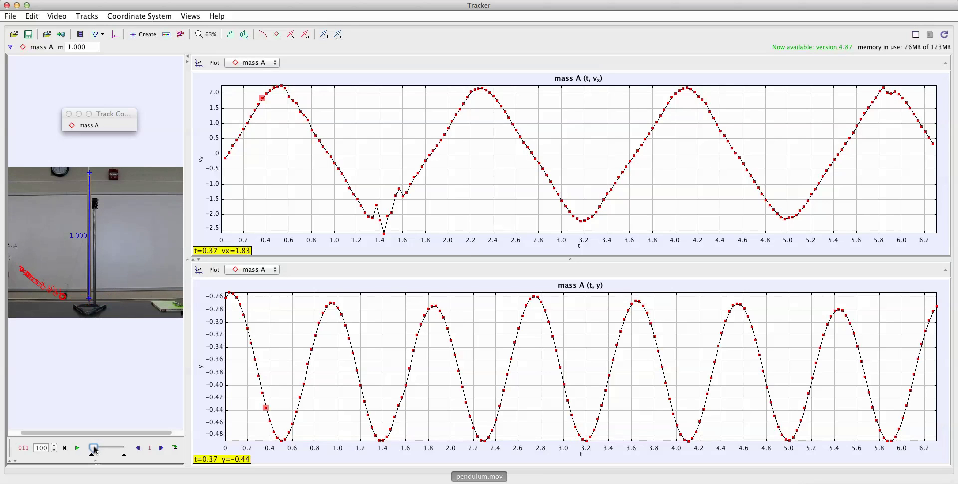
- Drag the origin onto the bob's lowest point three frames in, then hide axes and calibration stick
click(162, 448)
click(161, 448)
click(160, 448)
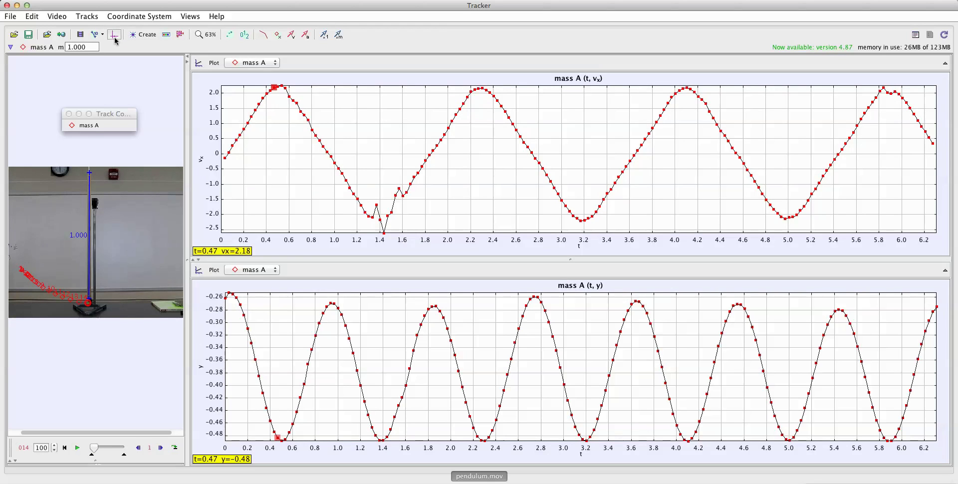
drag(93, 232, 89, 306)
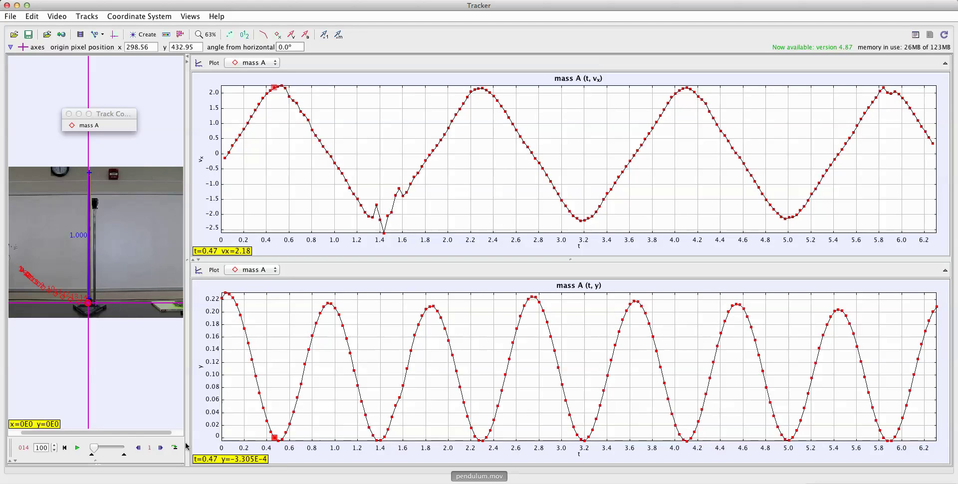
click(114, 37)
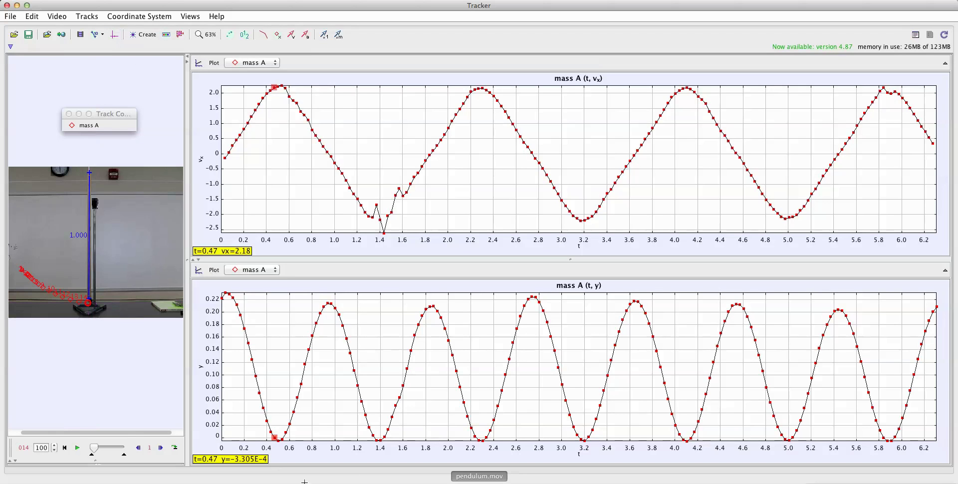
click(94, 34)
- Step the video frame by frame to frame 042 (t = 1.40 s), the bob's next lowest point
click(160, 447)
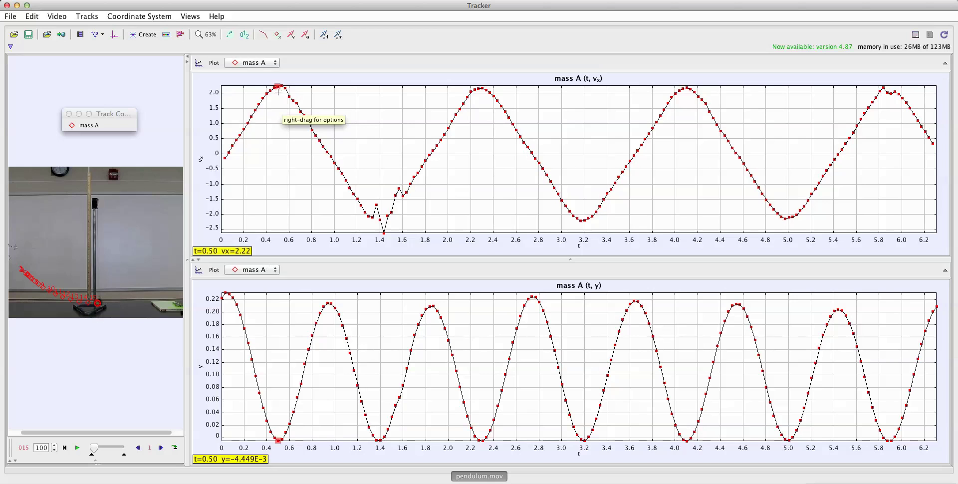
click(159, 446)
click(160, 447)
click(160, 446)
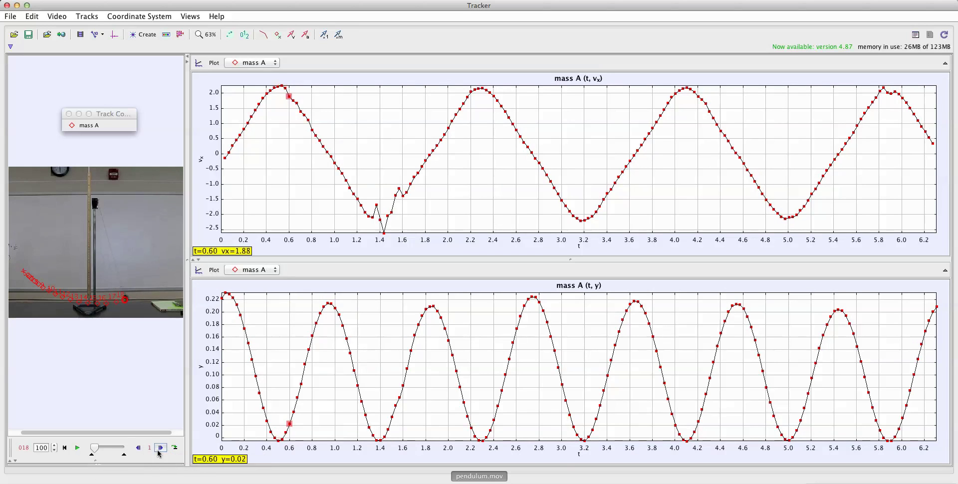
click(159, 446)
click(160, 447)
click(159, 447)
click(159, 446)
click(160, 447)
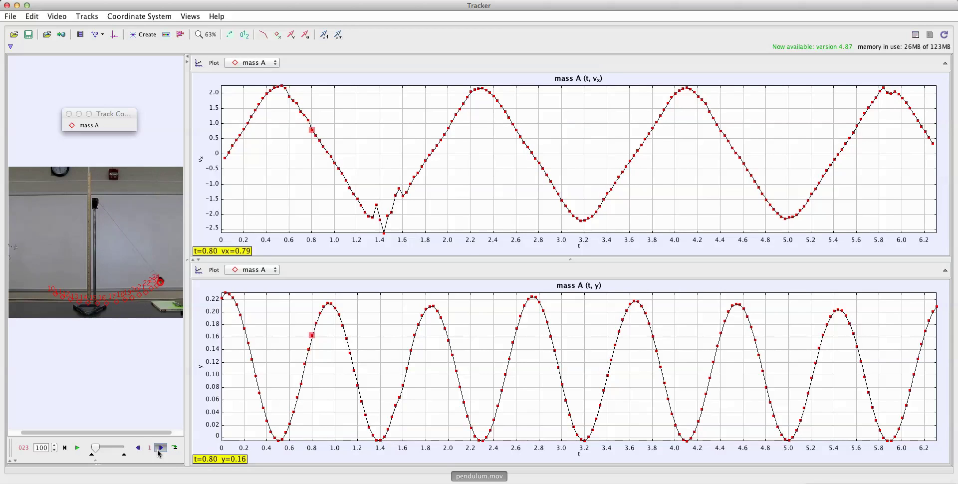
click(160, 447)
click(160, 446)
click(159, 447)
click(160, 447)
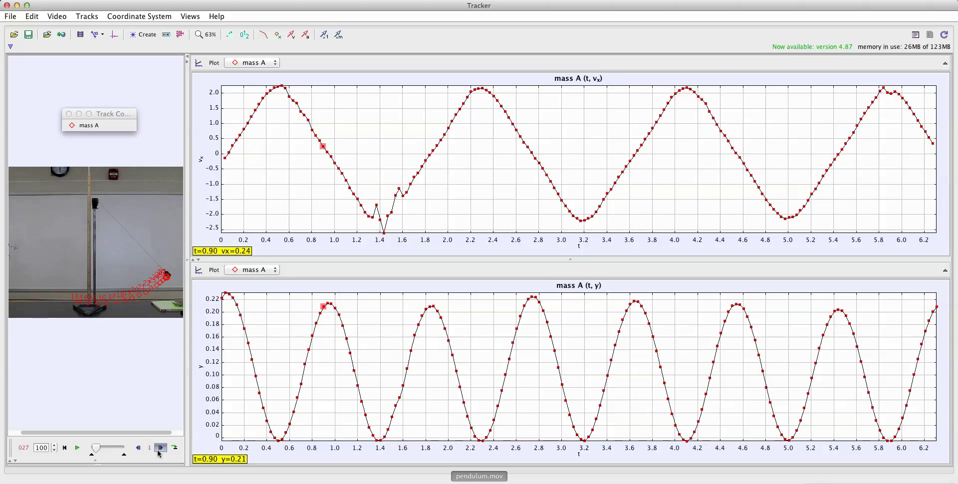
click(160, 447)
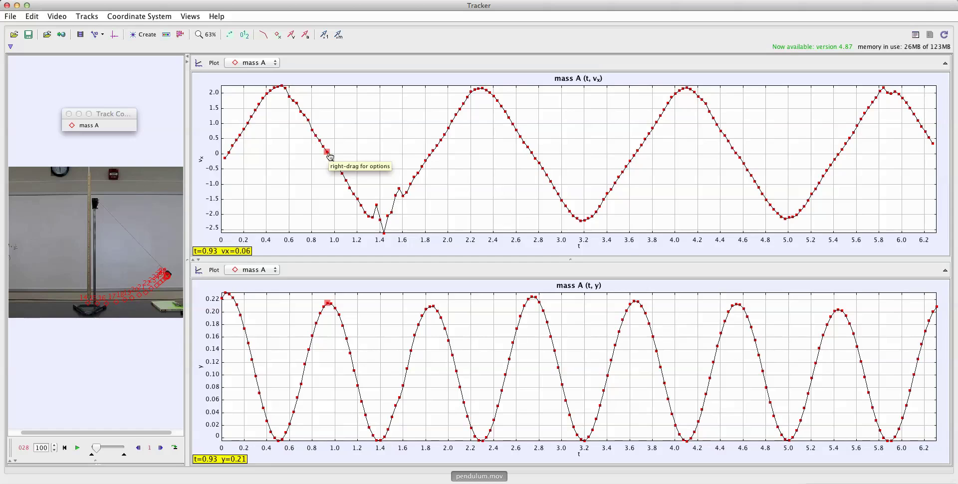
click(161, 448)
click(161, 448)
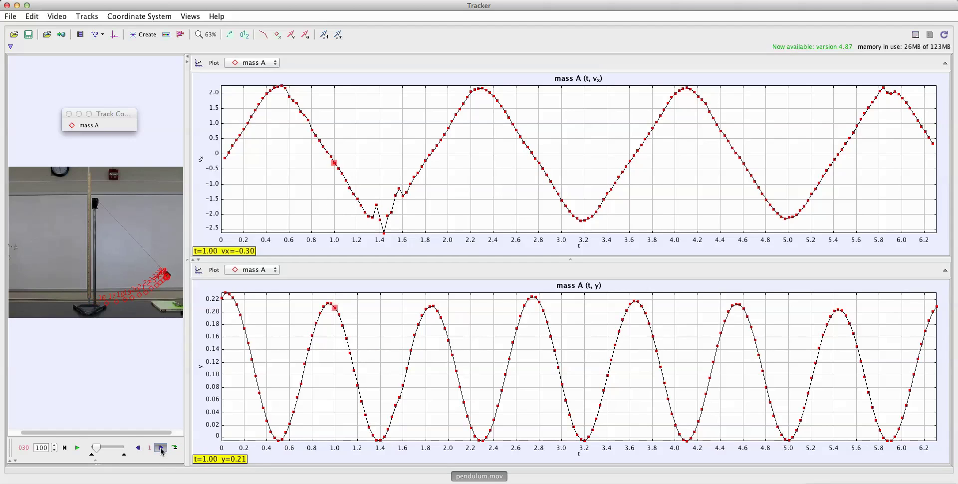
click(161, 448)
click(161, 448)
click(162, 447)
click(161, 447)
click(161, 448)
click(161, 447)
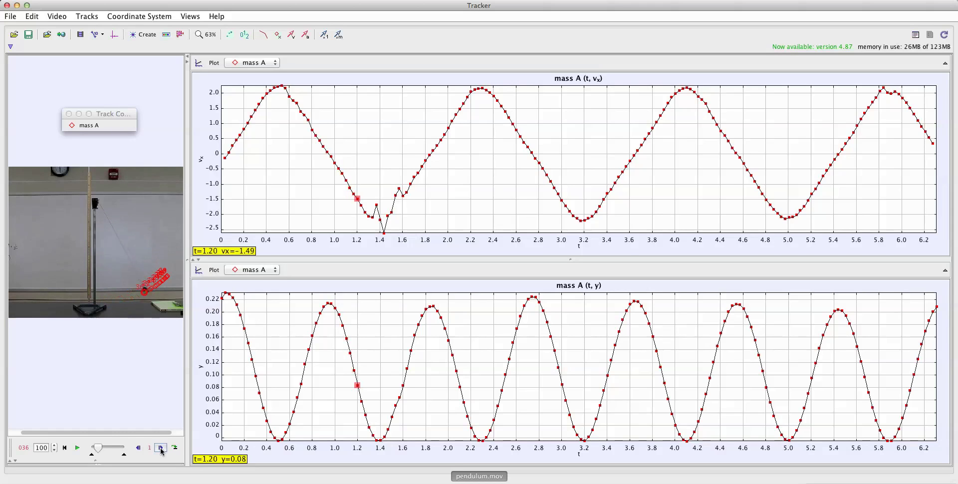
click(160, 447)
click(161, 448)
click(160, 448)
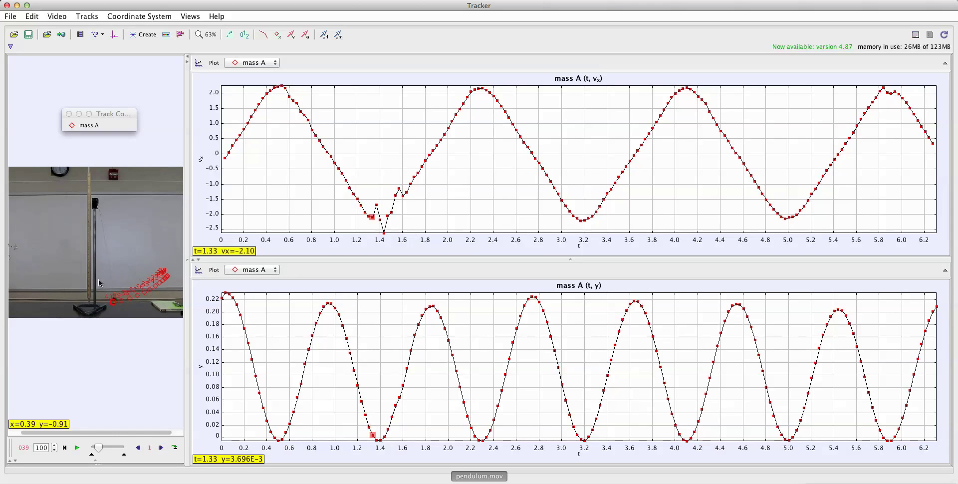
click(159, 449)
click(159, 449)
click(159, 449)
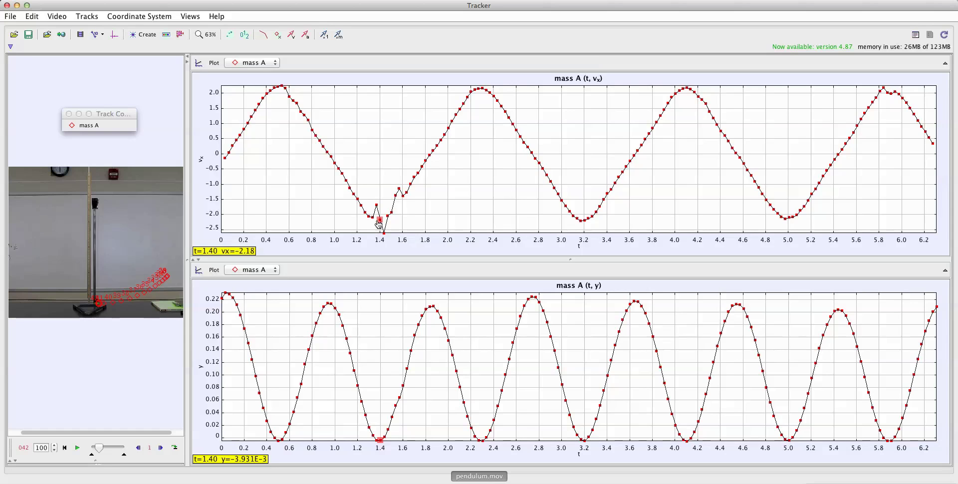
- Step forward from frame 042 to frame 080 (t = 2.67 s), following the vx and y graph markers
click(160, 451)
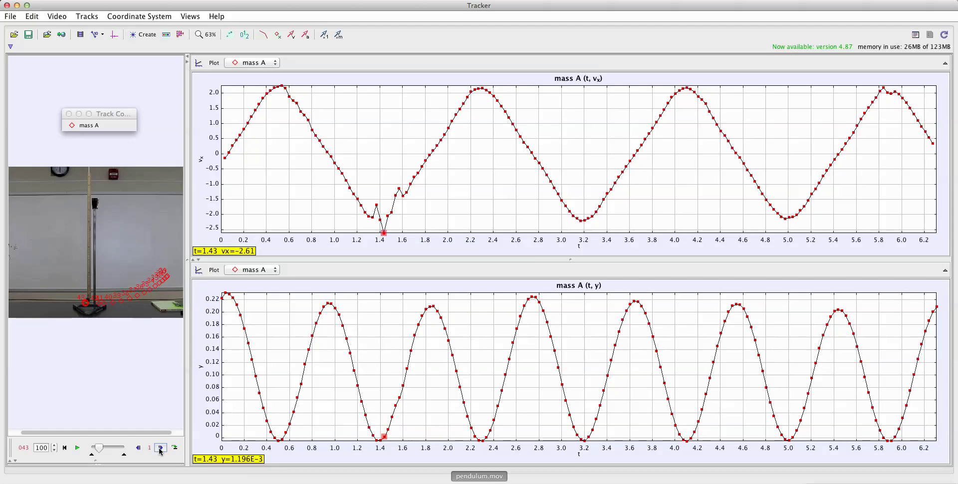
click(161, 450)
click(160, 451)
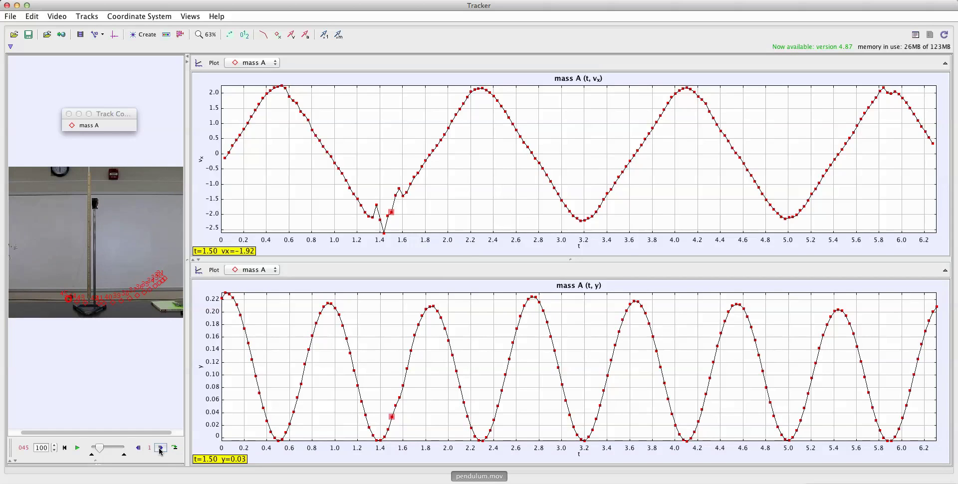
click(160, 450)
click(160, 451)
click(160, 451)
click(160, 450)
click(161, 451)
click(160, 450)
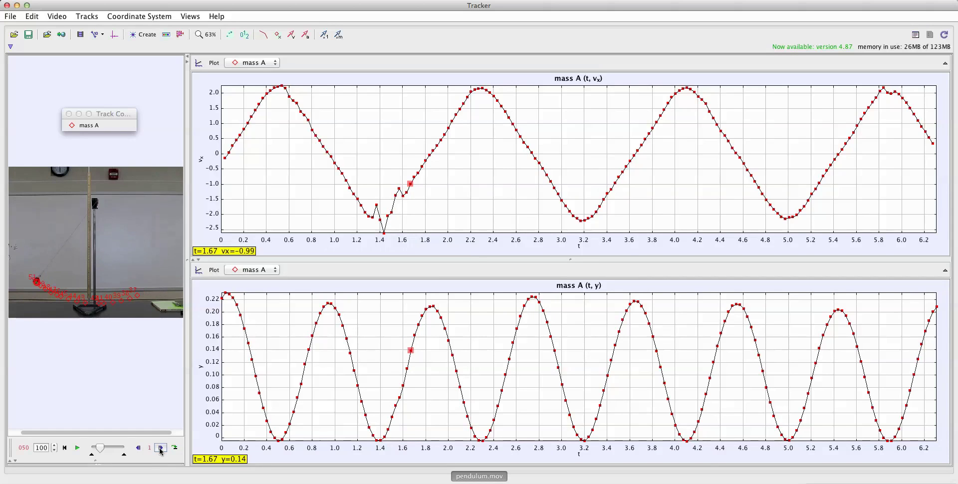
click(161, 451)
click(160, 450)
click(160, 450)
click(161, 451)
click(161, 450)
click(161, 450)
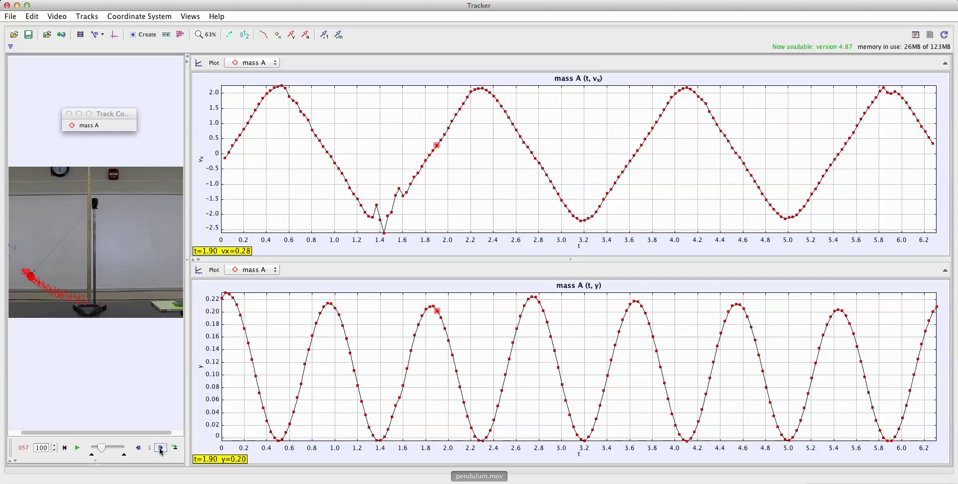
click(160, 451)
click(160, 451)
click(160, 451)
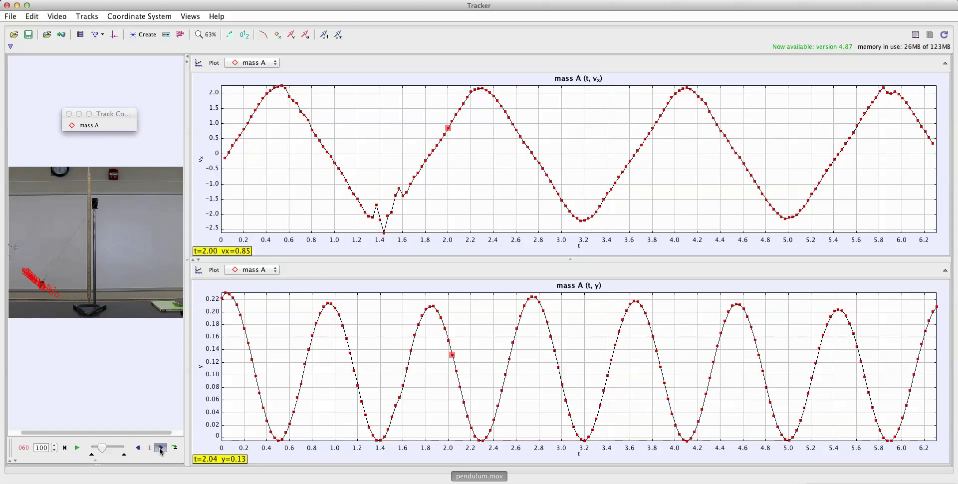
click(161, 451)
click(161, 450)
click(161, 450)
click(160, 451)
click(161, 451)
click(161, 451)
click(160, 450)
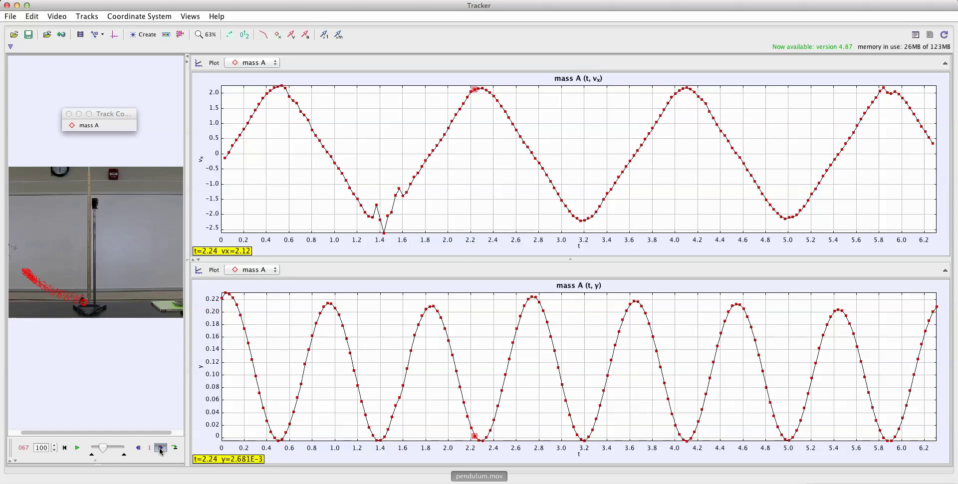
click(161, 451)
click(160, 450)
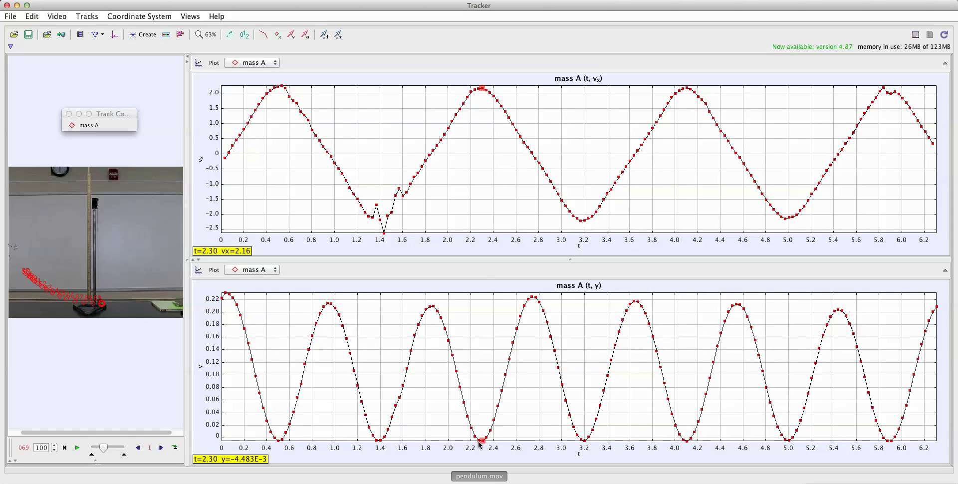
click(162, 447)
click(161, 447)
click(161, 448)
click(161, 448)
click(160, 447)
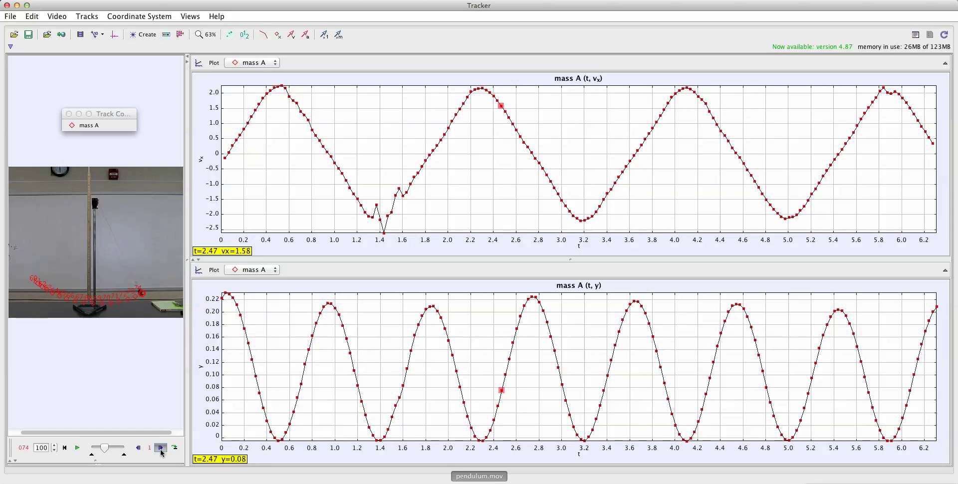
click(161, 447)
click(161, 448)
click(161, 447)
click(160, 448)
click(161, 448)
click(161, 447)
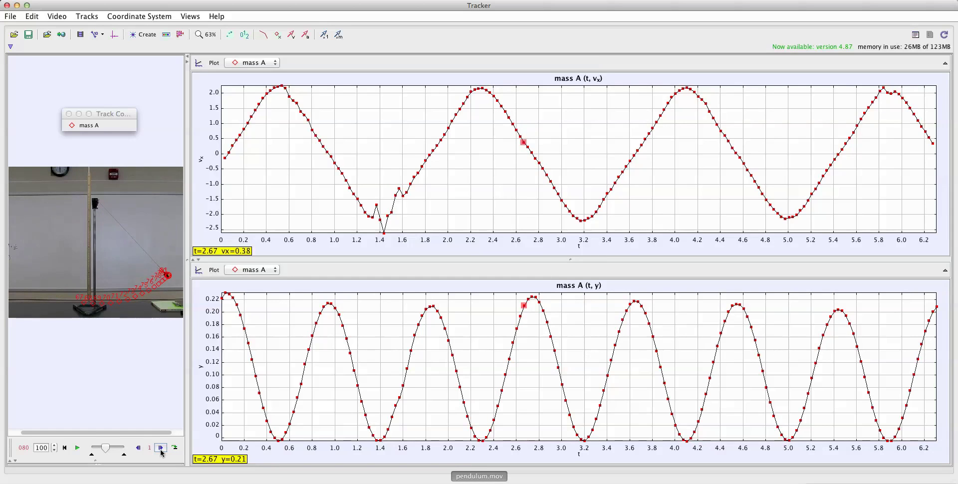
click(161, 447)
click(161, 447)
click(160, 447)
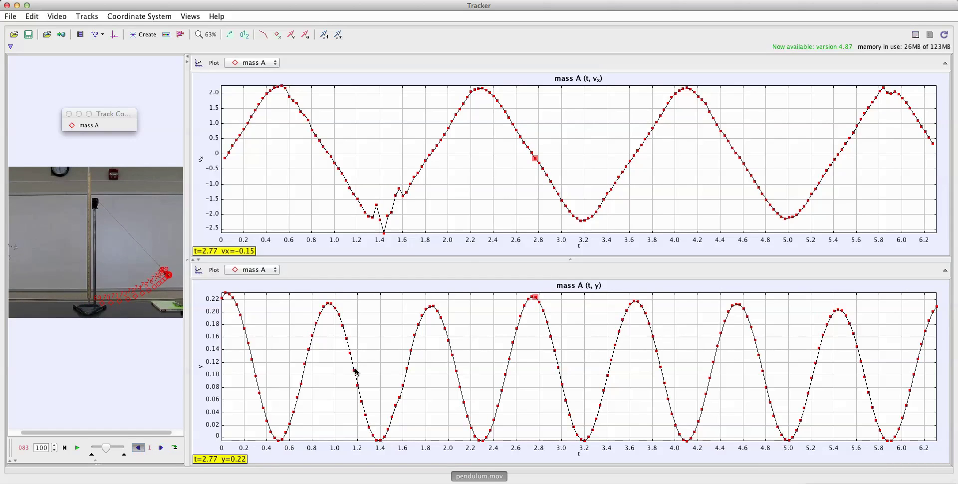
- Go back one frame, then step forward to frame 096 (t = 3.20 s), where vx reads −2.19
key(Left)
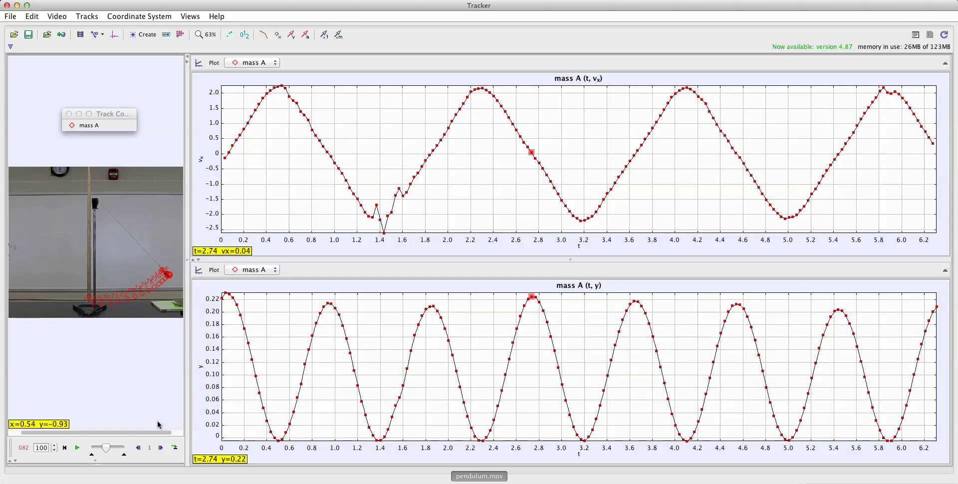
click(160, 447)
click(160, 447)
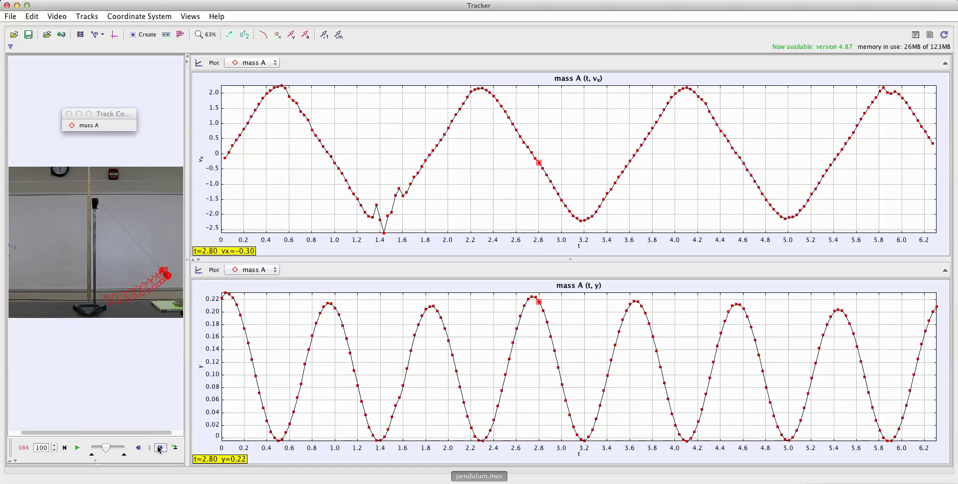
click(160, 448)
click(159, 448)
click(160, 447)
click(160, 448)
click(159, 447)
click(160, 448)
click(160, 447)
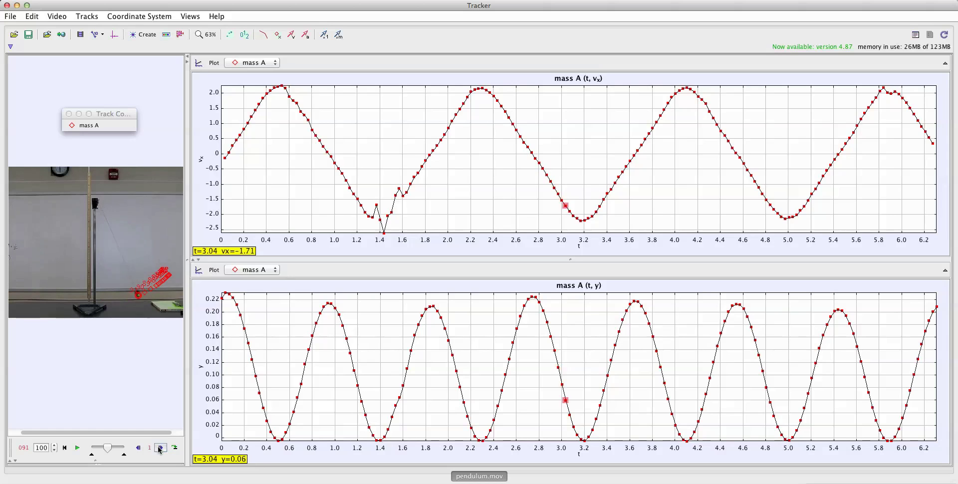
click(159, 448)
click(159, 448)
click(159, 448)
click(159, 448)
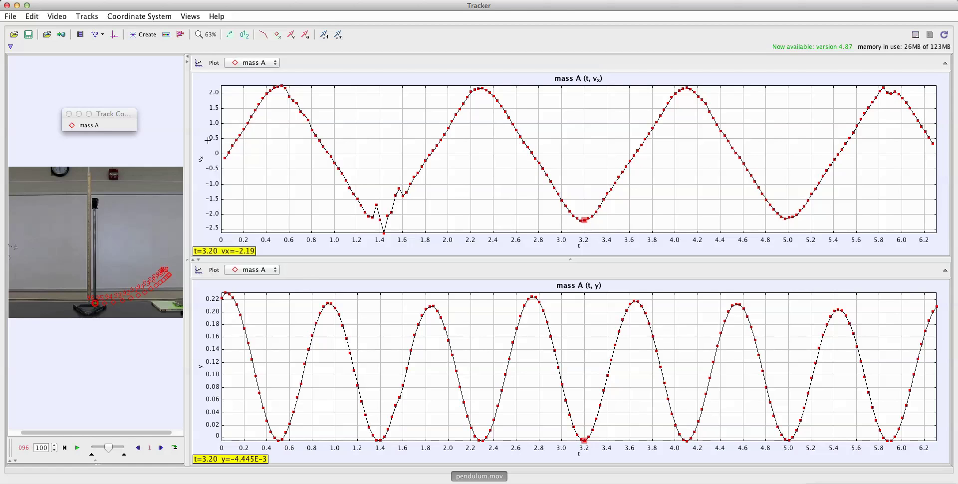
- Switch the top graph to plot mass A's velocity magnitude v against time
click(201, 159)
click(203, 158)
click(204, 160)
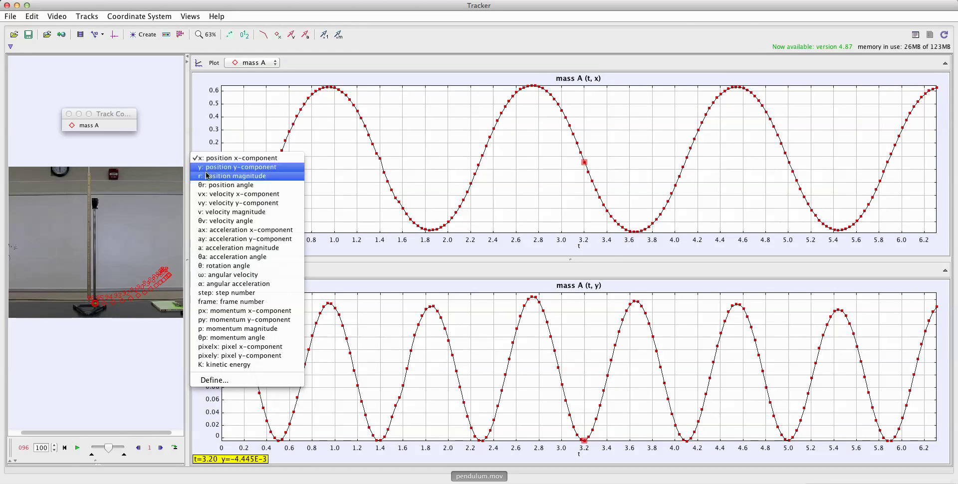
click(202, 162)
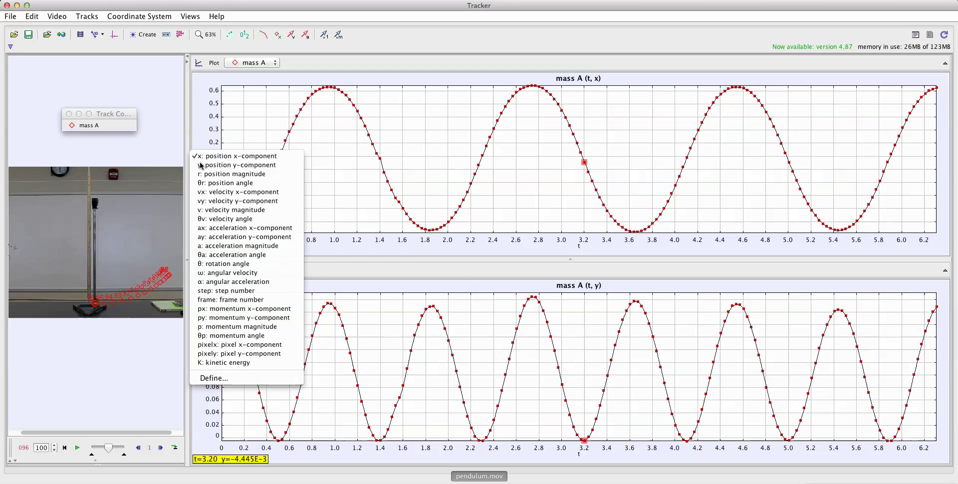
click(213, 211)
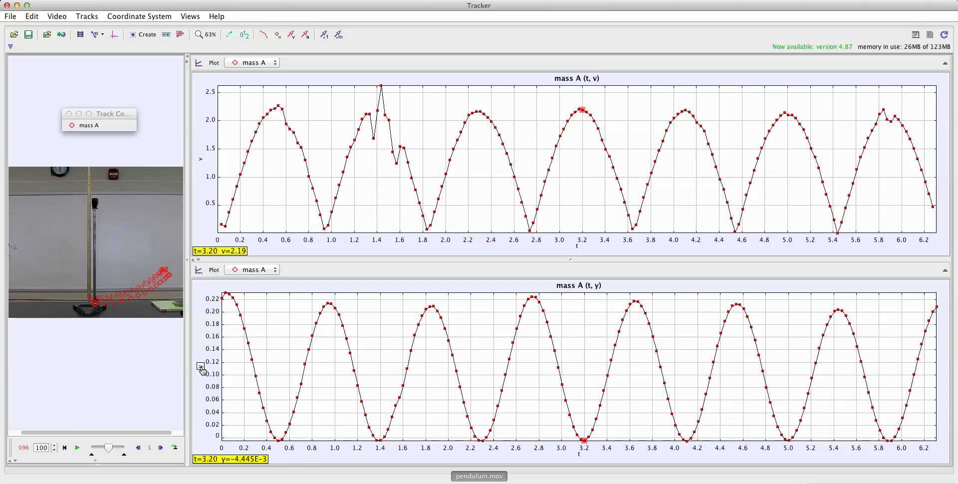
- Briefly plot vx on the bottom graph, then return it to height y
click(201, 367)
click(210, 336)
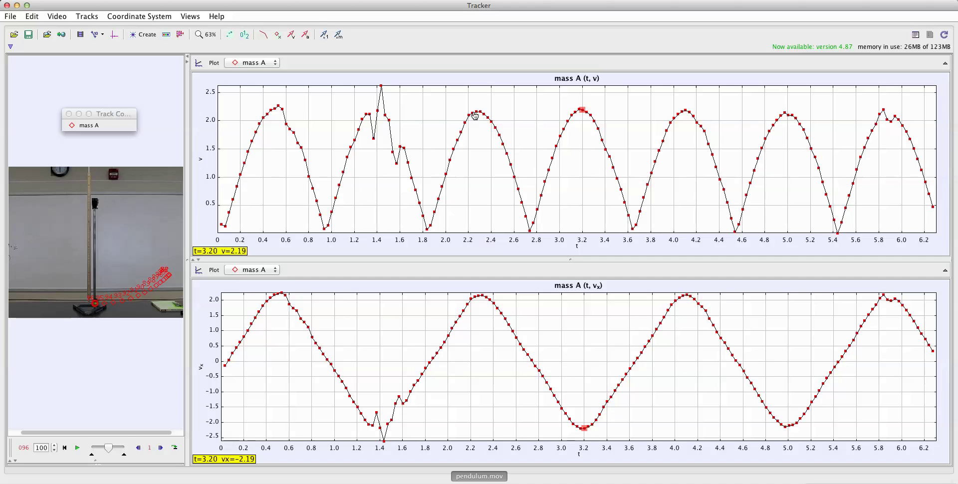
click(200, 366)
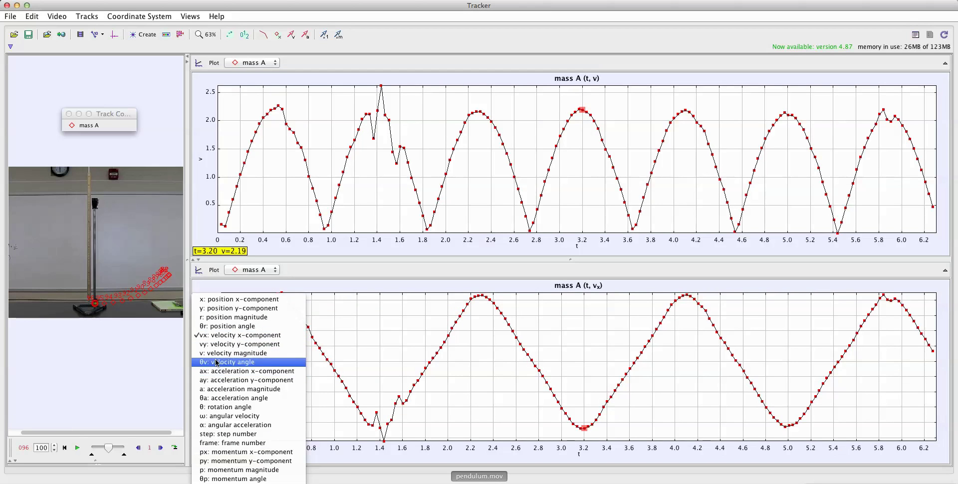
click(210, 312)
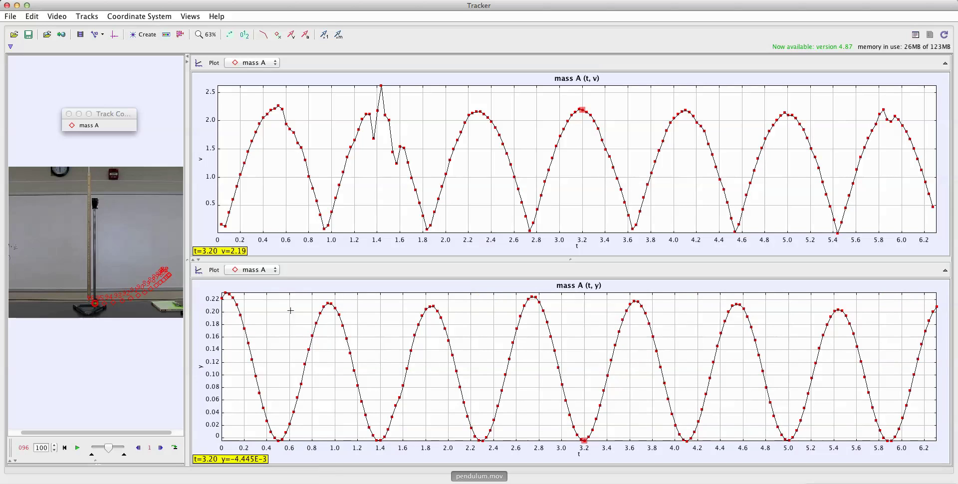